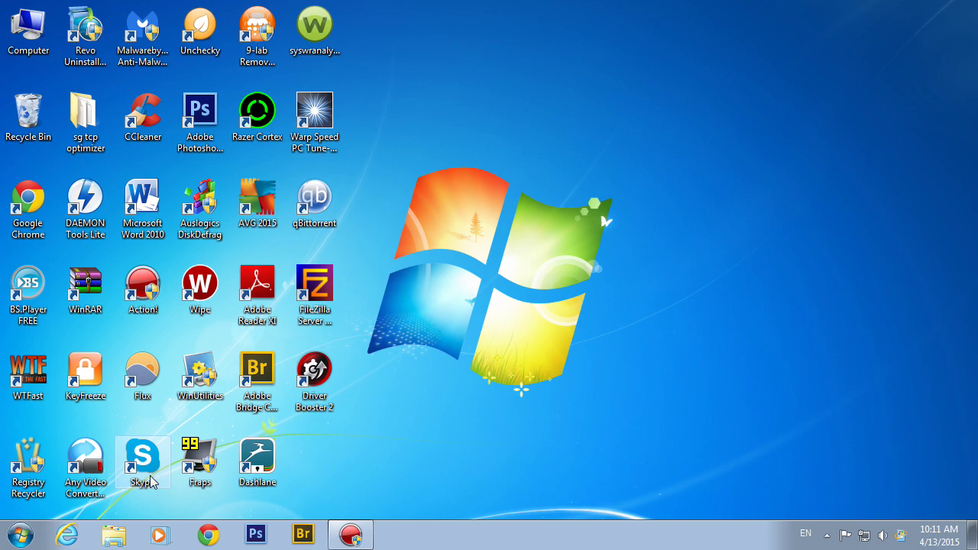
- Open Internet Explorer, search Google for softorino.com and open the Softorino website from the results
{"action": "left_click", "coordinate": [67, 535]}
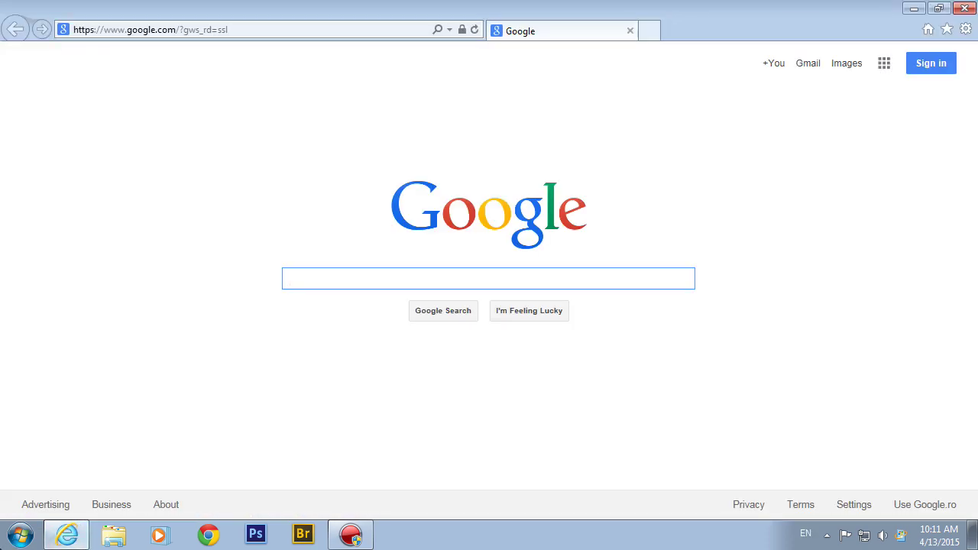
{"action": "type", "text": "softorin"}
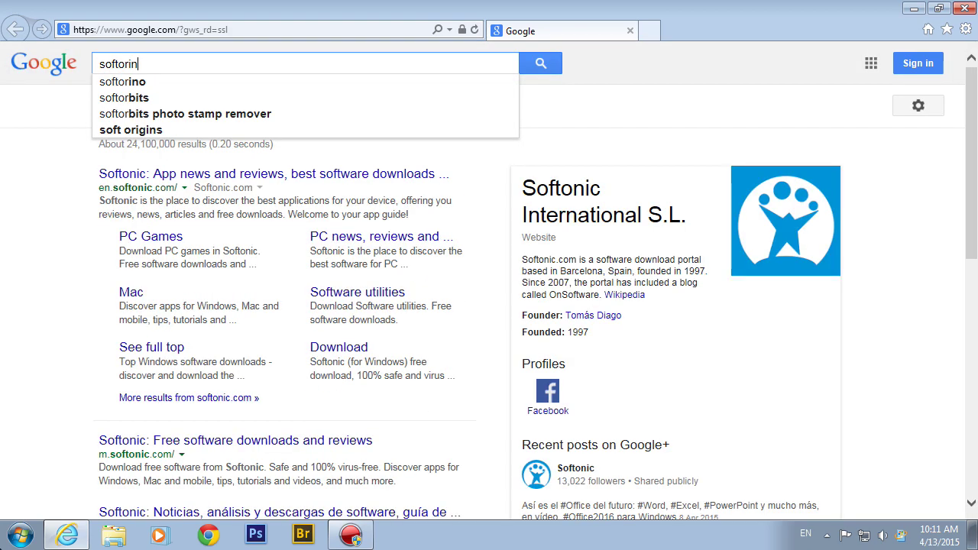
{"action": "type", "text": "o."}
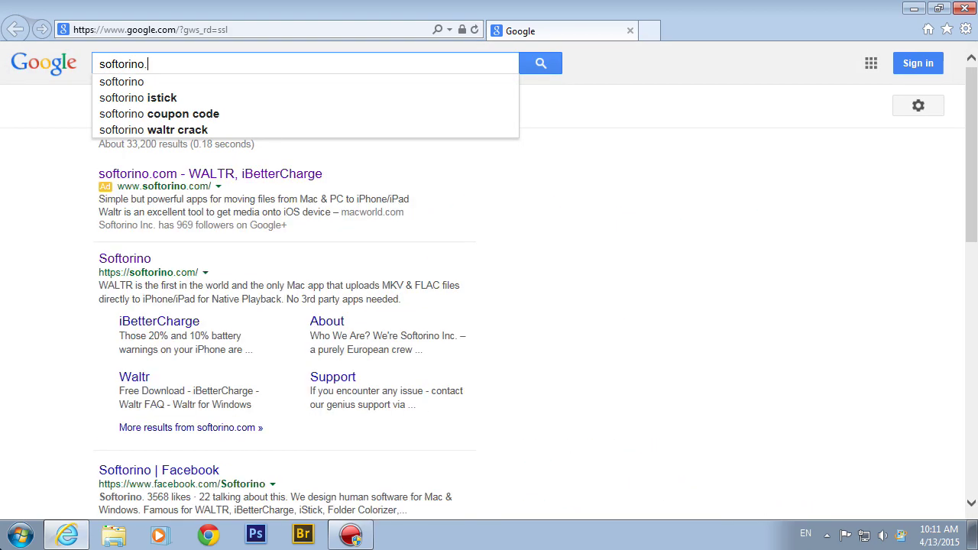
{"action": "type", "text": "com"}
{"action": "key", "text": "Return"}
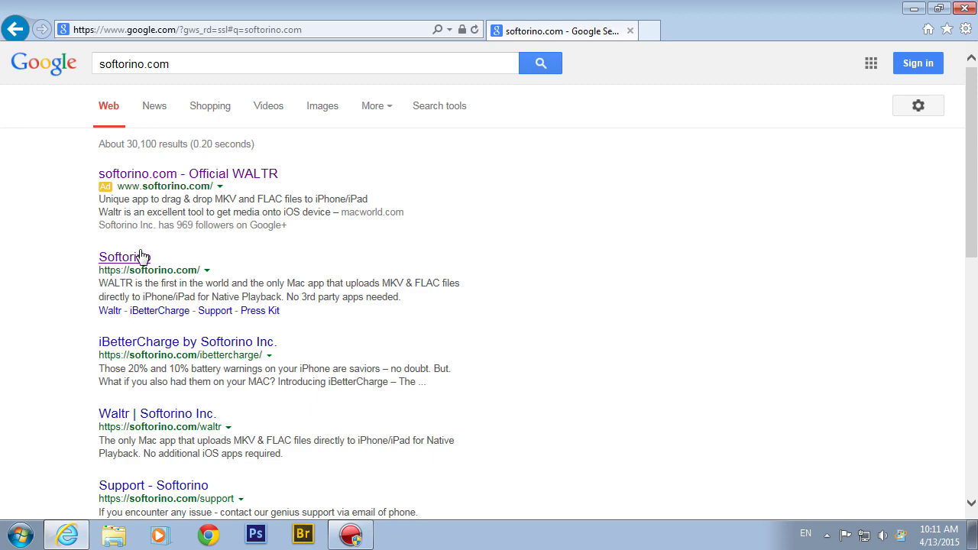
{"action": "left_click", "coordinate": [134, 261]}
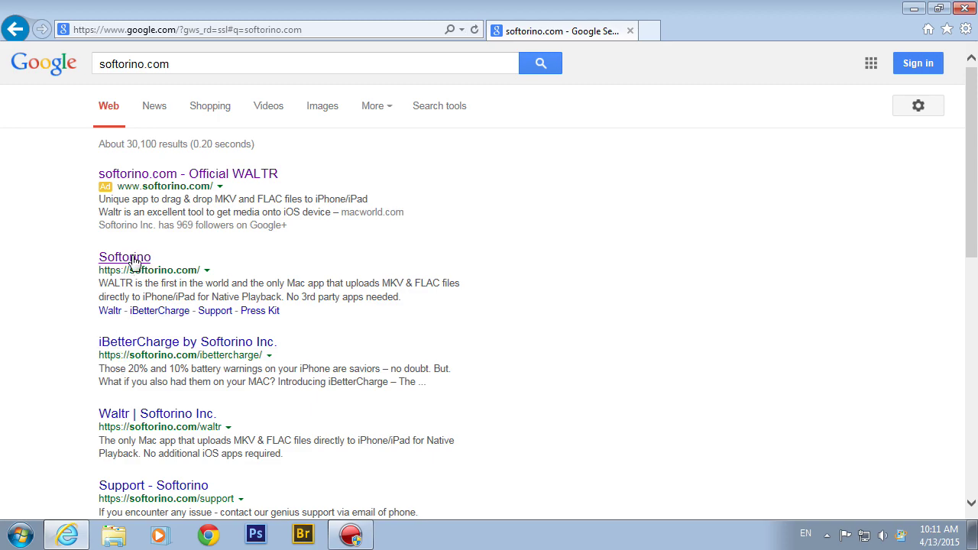
- Download the Memory Optimizer installer, saving MemoryOptimizerProSetup to the Desktop, and close the browser
{"action": "scroll", "coordinate": [333, 285], "scroll_direction": "down", "scroll_amount": 5}
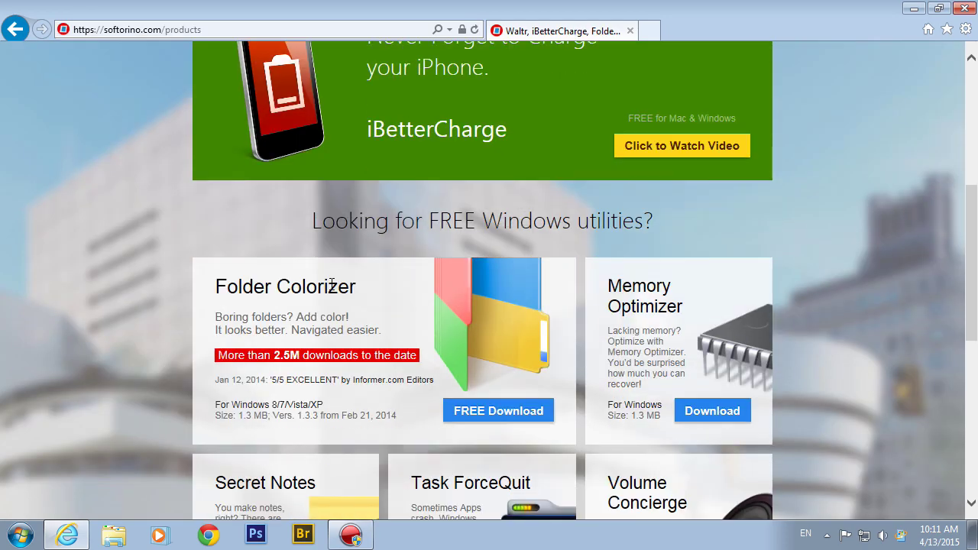
{"action": "scroll", "coordinate": [332, 284], "scroll_direction": "down", "scroll_amount": 1}
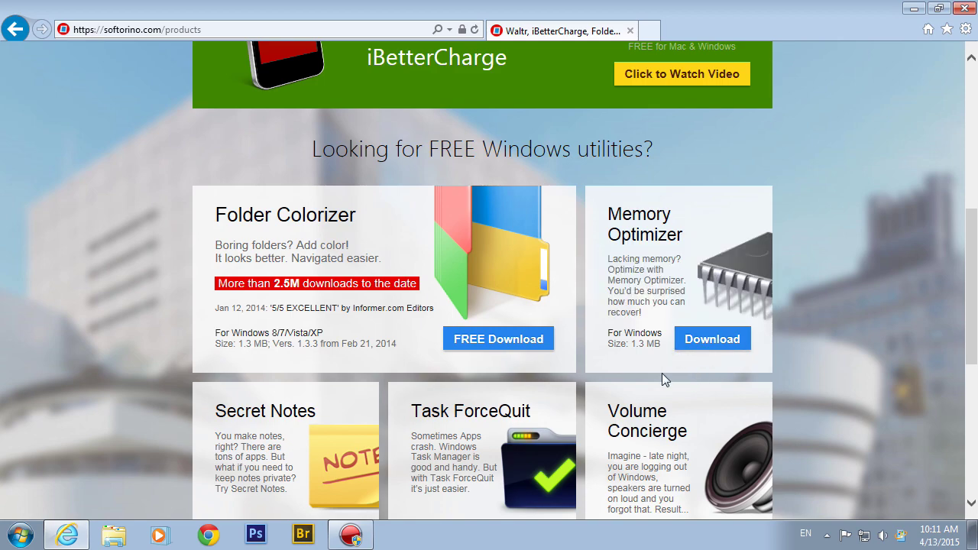
{"action": "left_click", "coordinate": [730, 347]}
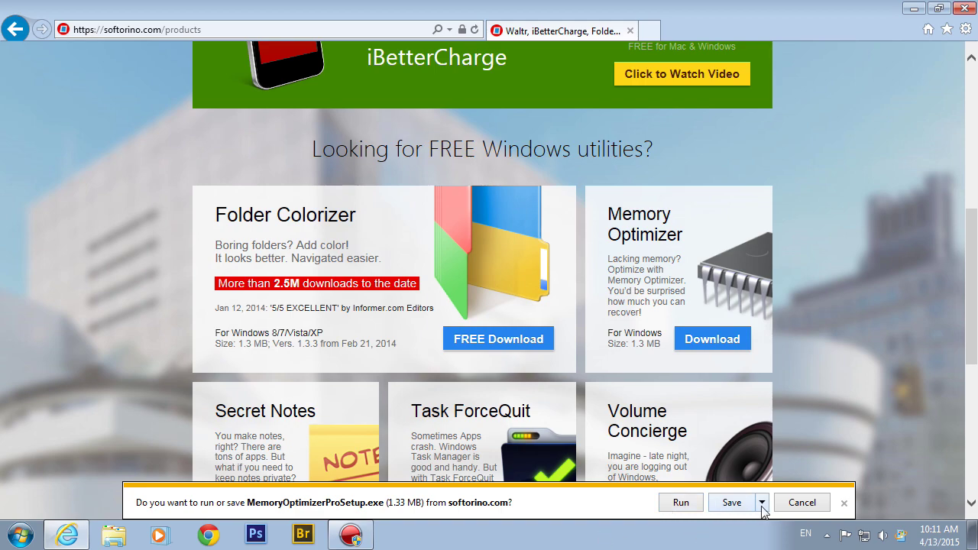
{"action": "left_click", "coordinate": [762, 504]}
{"action": "left_click", "coordinate": [812, 483]}
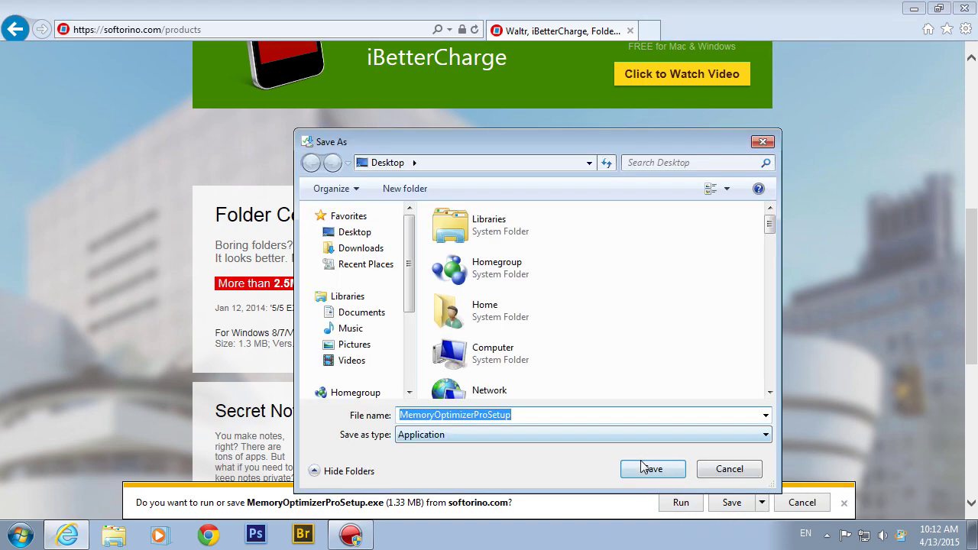
{"action": "left_click", "coordinate": [650, 467]}
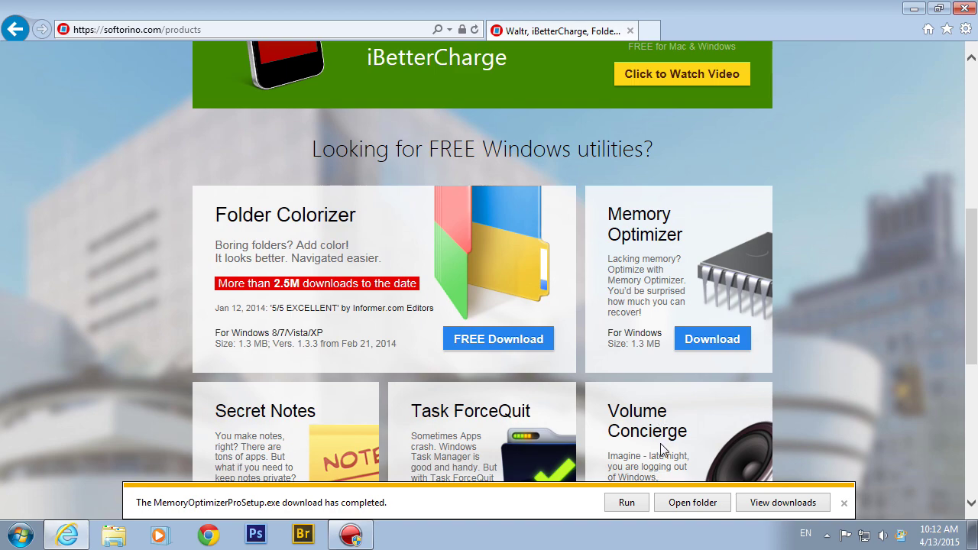
{"action": "left_click", "coordinate": [964, 8]}
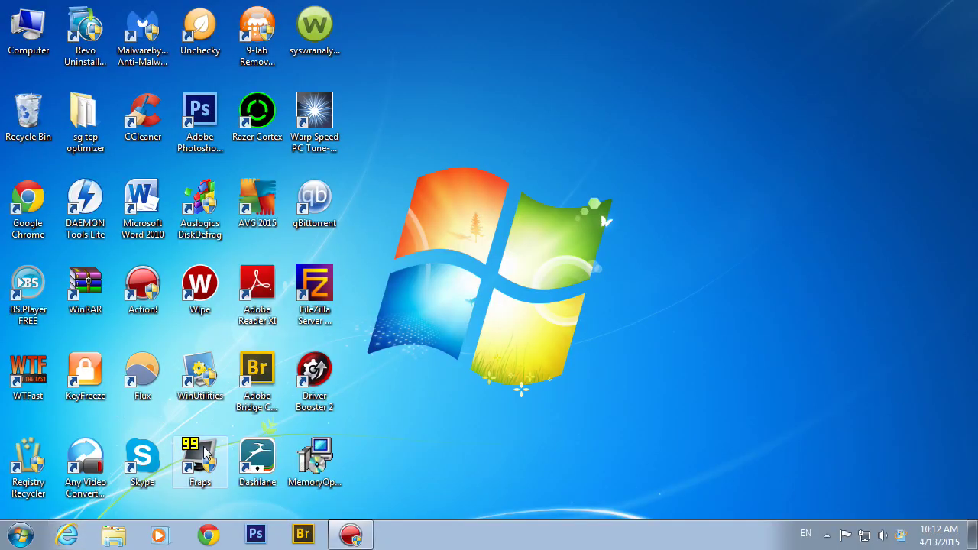
- Run MemoryOptimizerProSetup from the desktop, accept the license agreement and privacy policy, and continue the setup
{"action": "double_click", "coordinate": [330, 442]}
{"action": "left_click", "coordinate": [531, 281]}
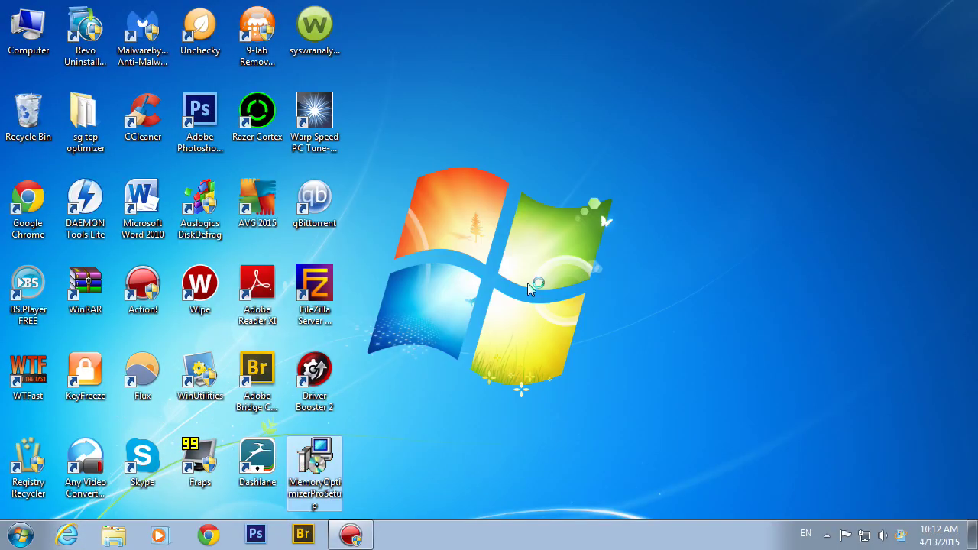
{"action": "left_click", "coordinate": [573, 282]}
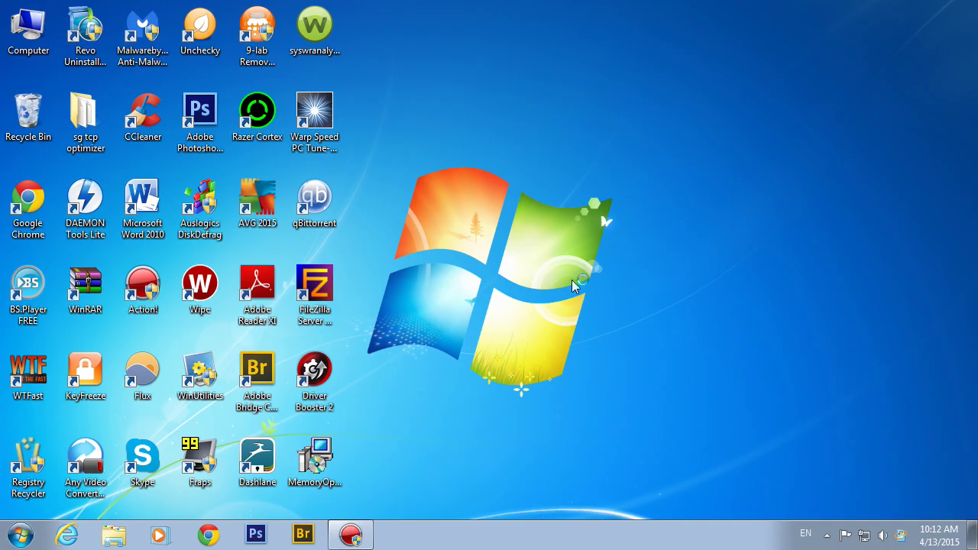
{"action": "left_click", "coordinate": [461, 345]}
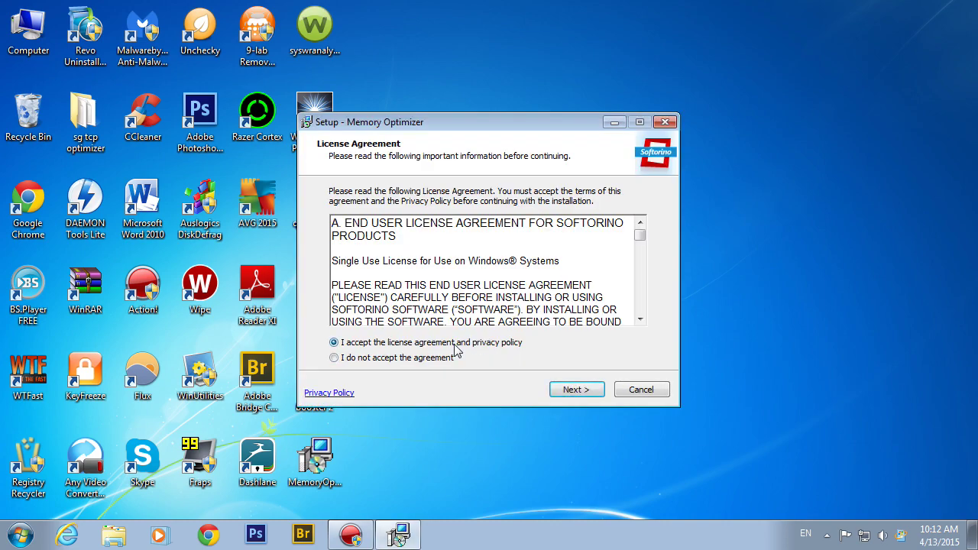
{"action": "left_click", "coordinate": [581, 397]}
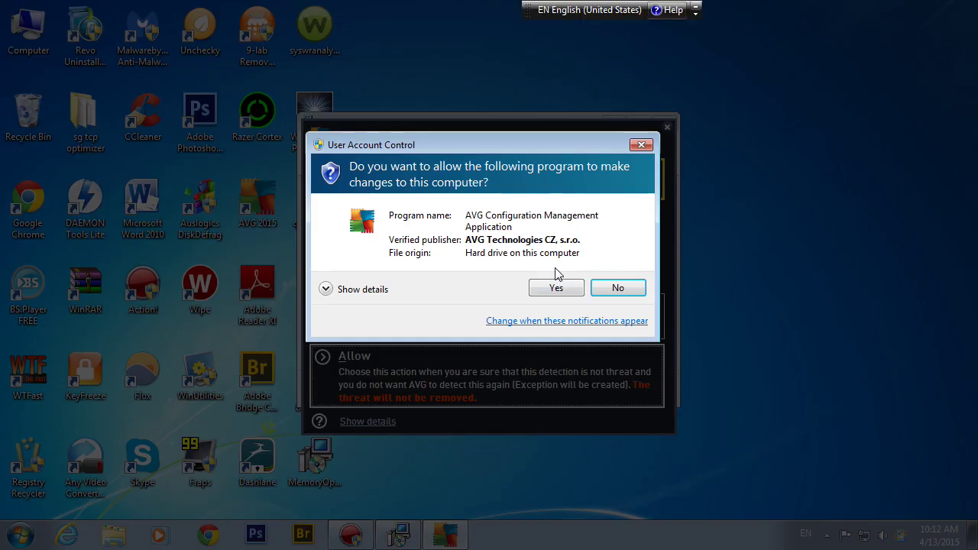
- Authorize the AVG exception for OCSetupHlp.dll, dismiss the AVG detection window and proceed with the Memory Optimizer setup
{"action": "left_click", "coordinate": [557, 286]}
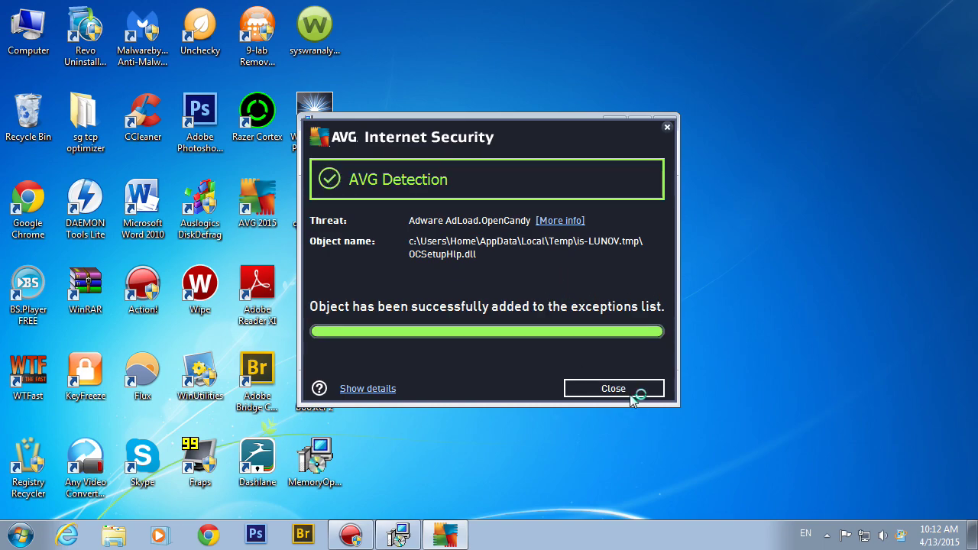
{"action": "left_click", "coordinate": [636, 394]}
{"action": "left_click", "coordinate": [594, 395]}
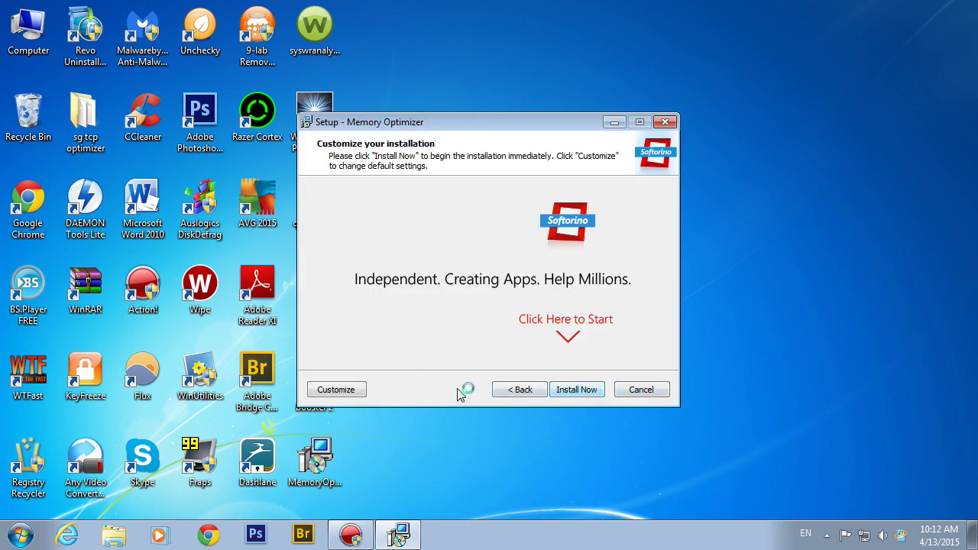
- Customize the setup so Memory Optimizer does not launch after it finishes, and install the program
{"action": "left_click", "coordinate": [348, 389]}
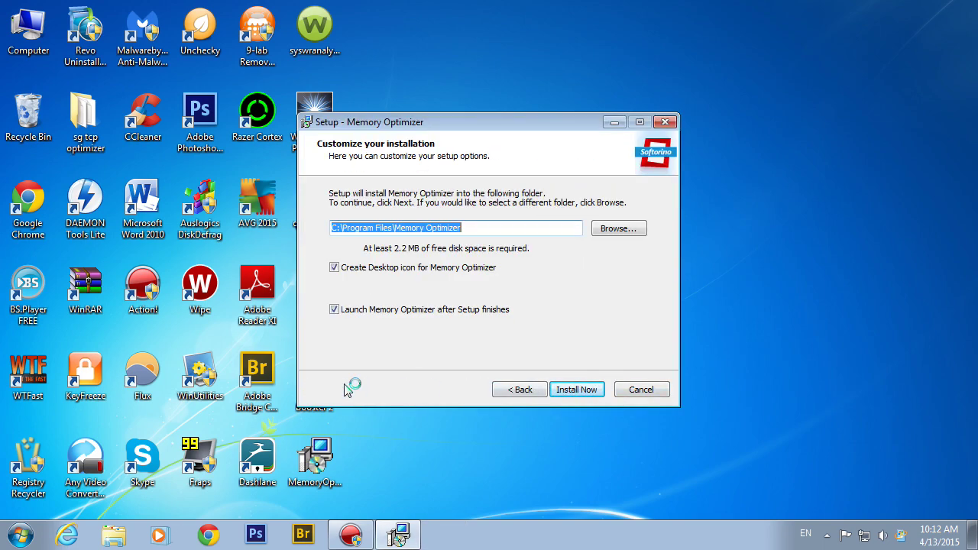
{"action": "left_click", "coordinate": [352, 311]}
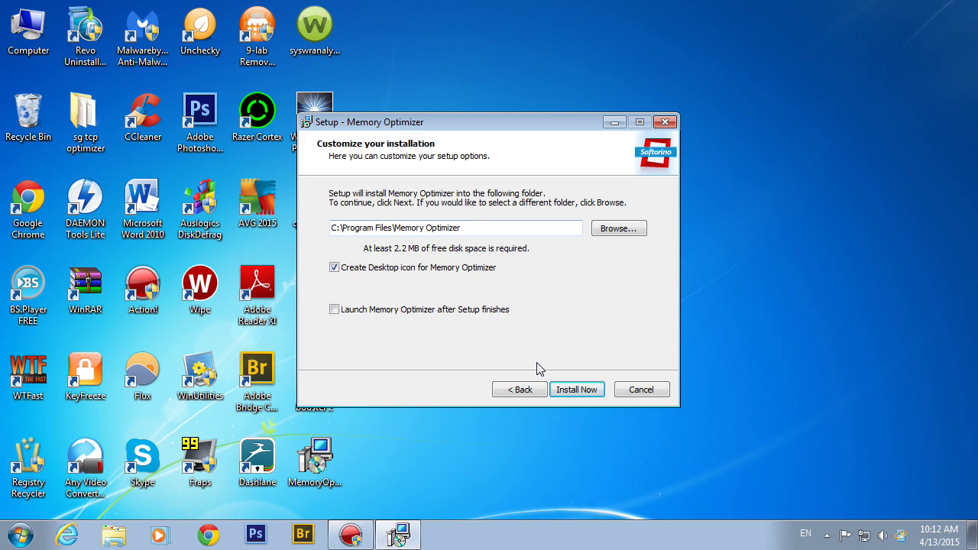
{"action": "left_click", "coordinate": [526, 392]}
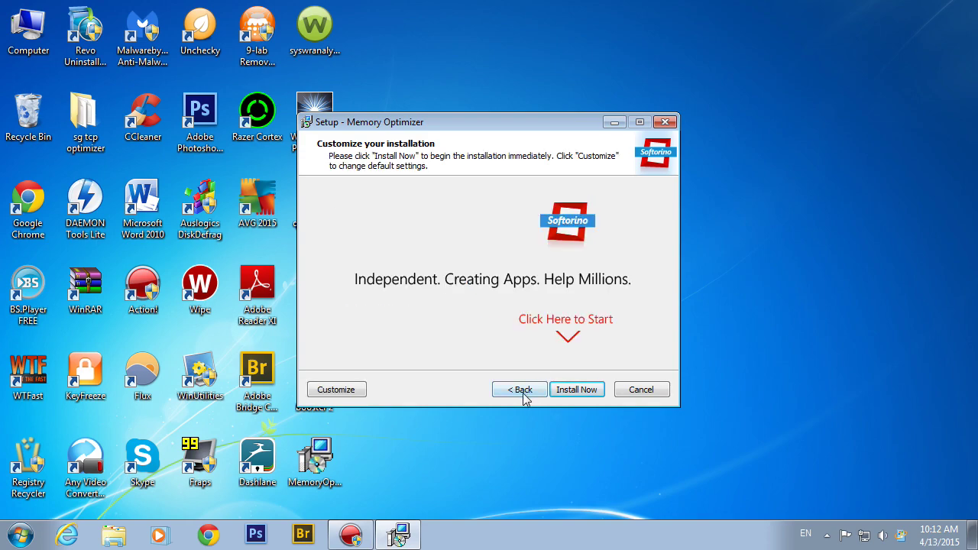
{"action": "left_click", "coordinate": [576, 388]}
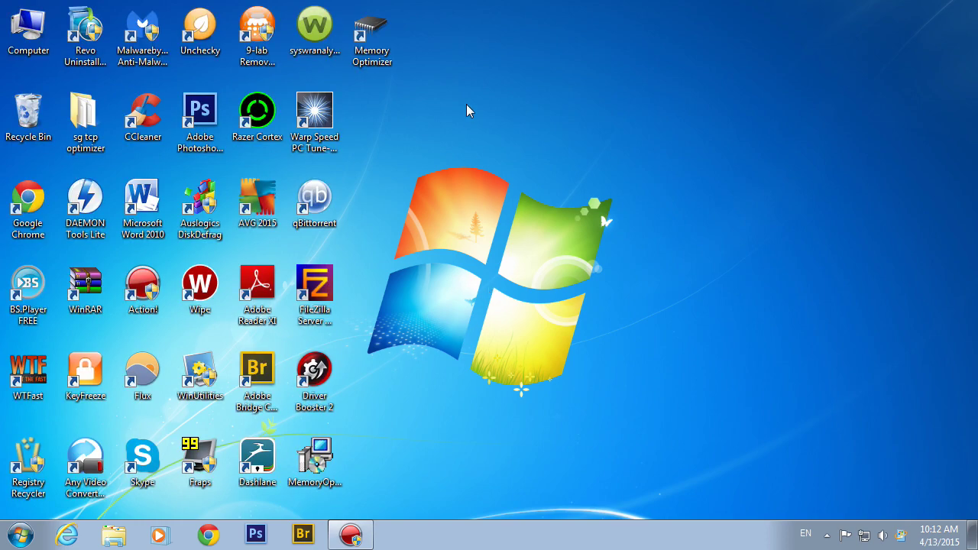
- Run Memory Optimizer as administrator from its desktop shortcut and recover free memory
{"action": "right_click", "coordinate": [354, 38]}
{"action": "left_click", "coordinate": [357, 29]}
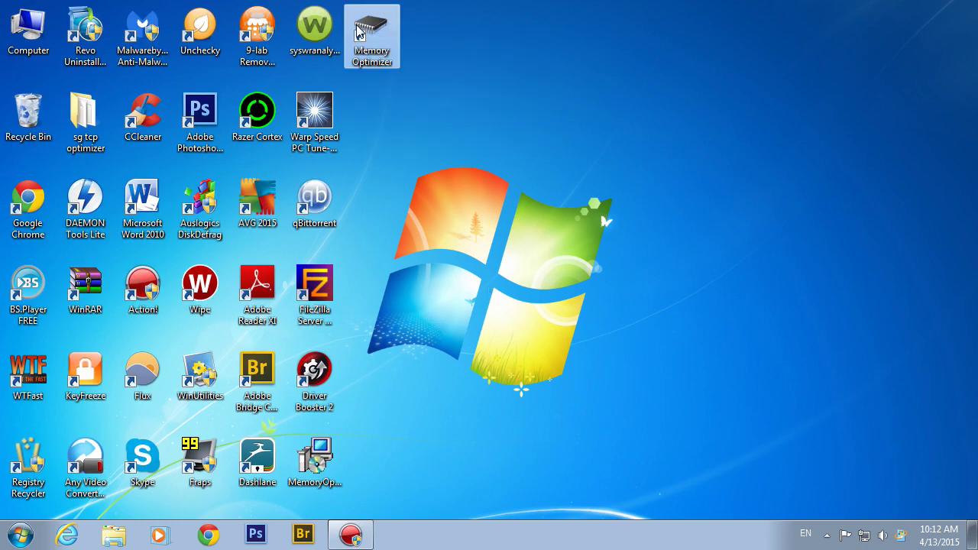
{"action": "right_click", "coordinate": [356, 29]}
{"action": "left_click", "coordinate": [428, 114]}
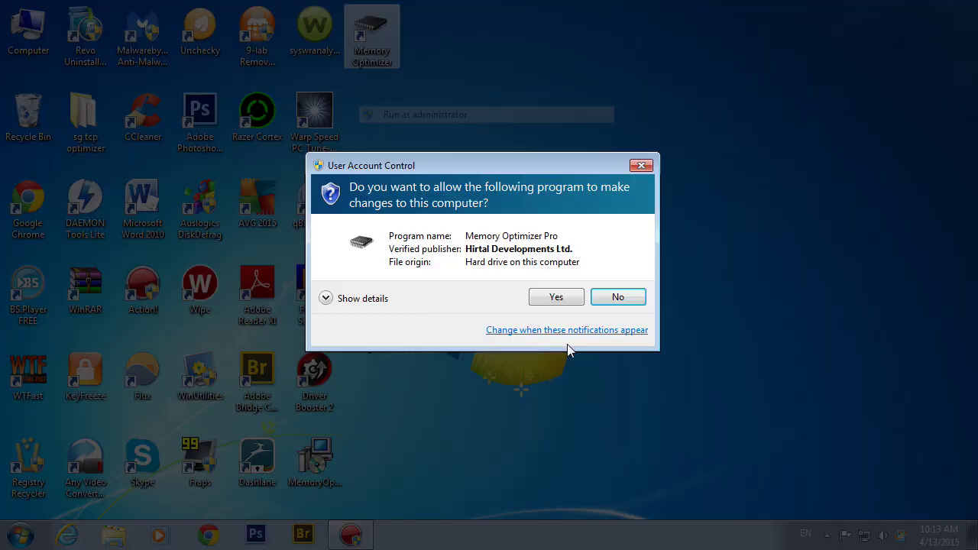
{"action": "left_click", "coordinate": [557, 297]}
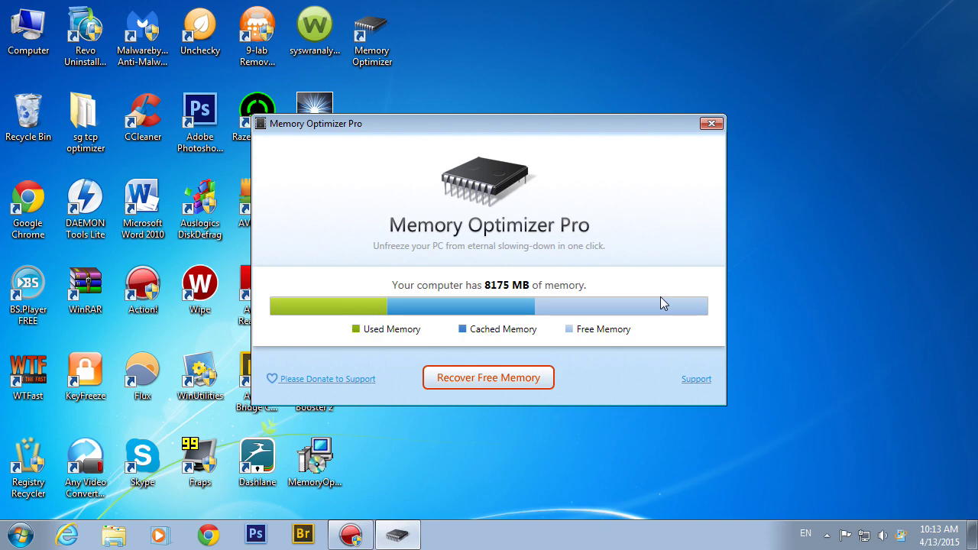
{"action": "left_click", "coordinate": [895, 362]}
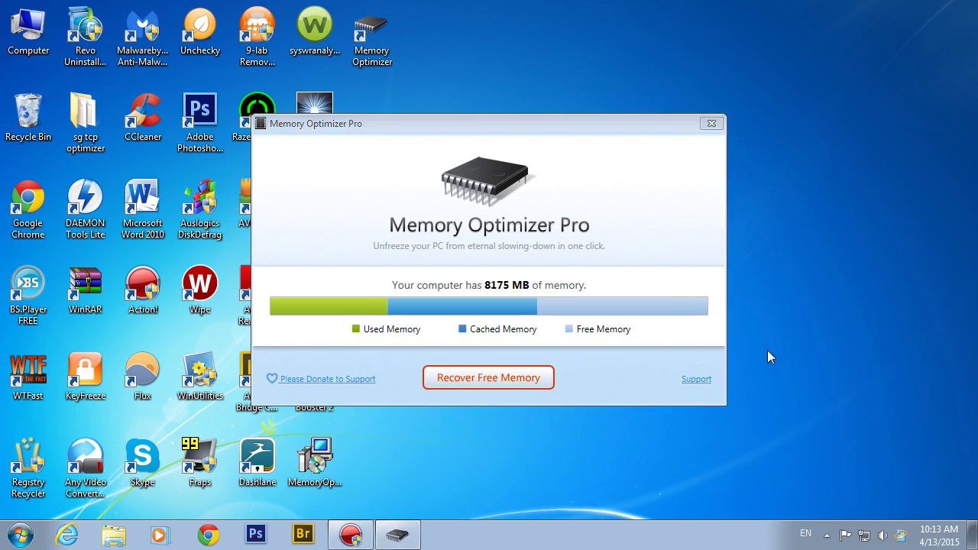
{"action": "left_click", "coordinate": [465, 380]}
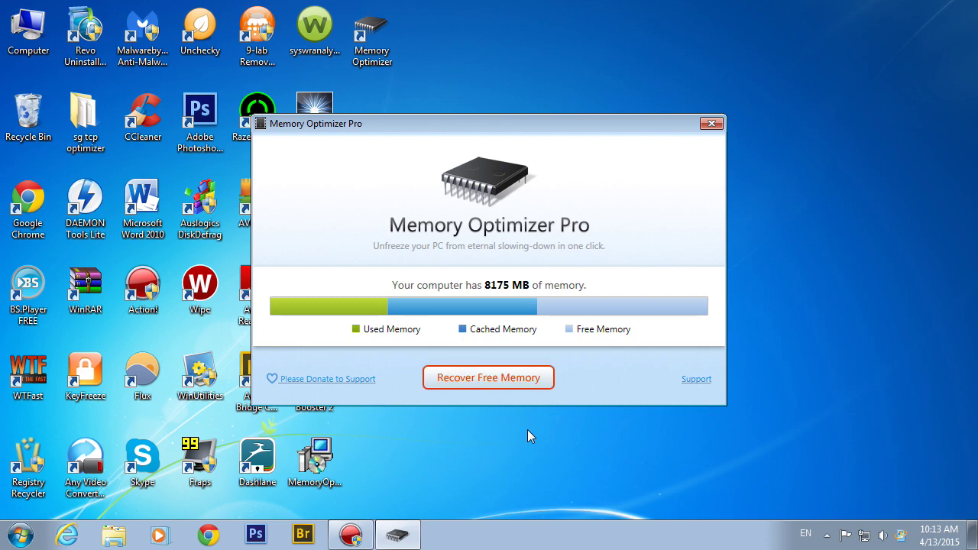
- Start Windows Task Manager and place it beside the Memory Optimizer Pro window to check memory usage
{"action": "right_click", "coordinate": [607, 528]}
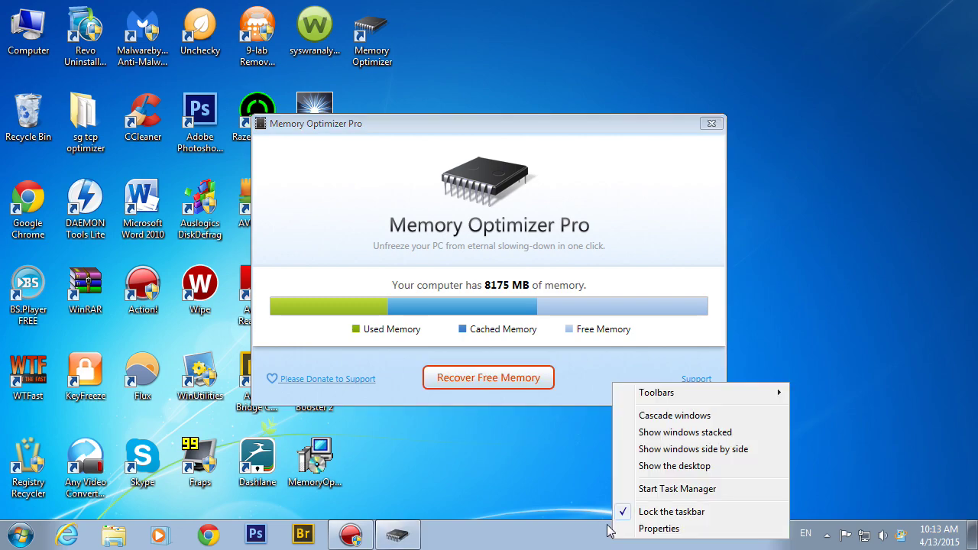
{"action": "left_click", "coordinate": [648, 486]}
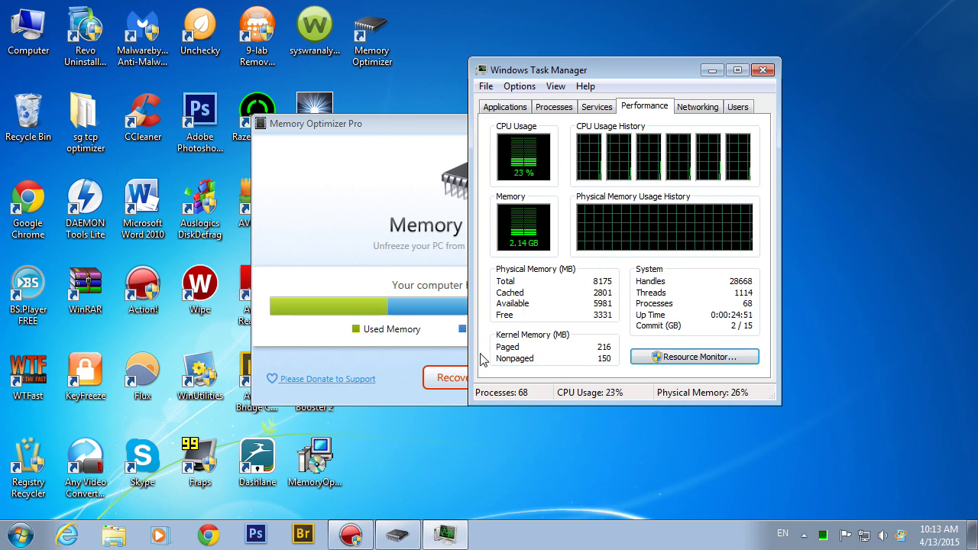
{"action": "left_click_drag", "start_coordinate": [645, 77], "coordinate": [883, 112]}
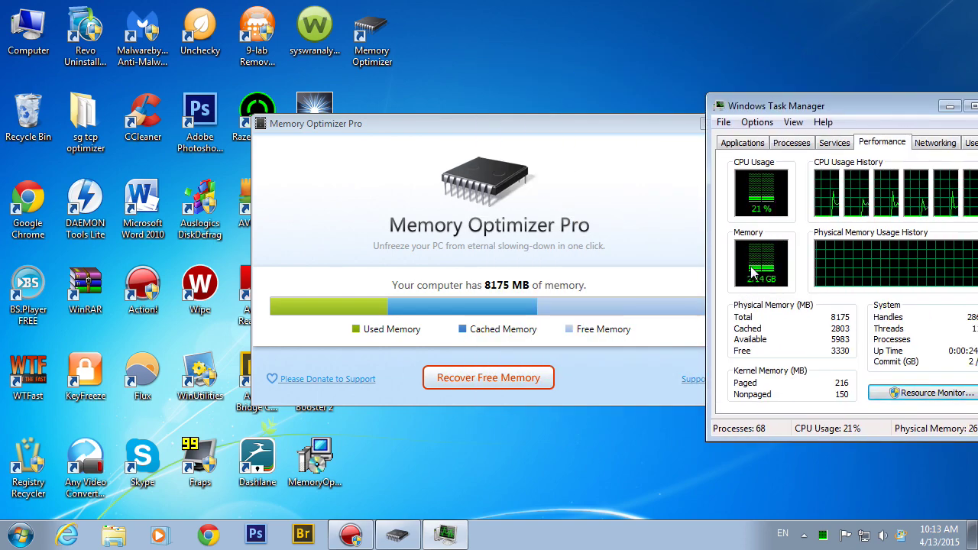
- Recover free memory again in Memory Optimizer Pro and arrange its window and Task Manager side by side without overlap
{"action": "left_click", "coordinate": [462, 382]}
{"action": "left_click", "coordinate": [460, 381]}
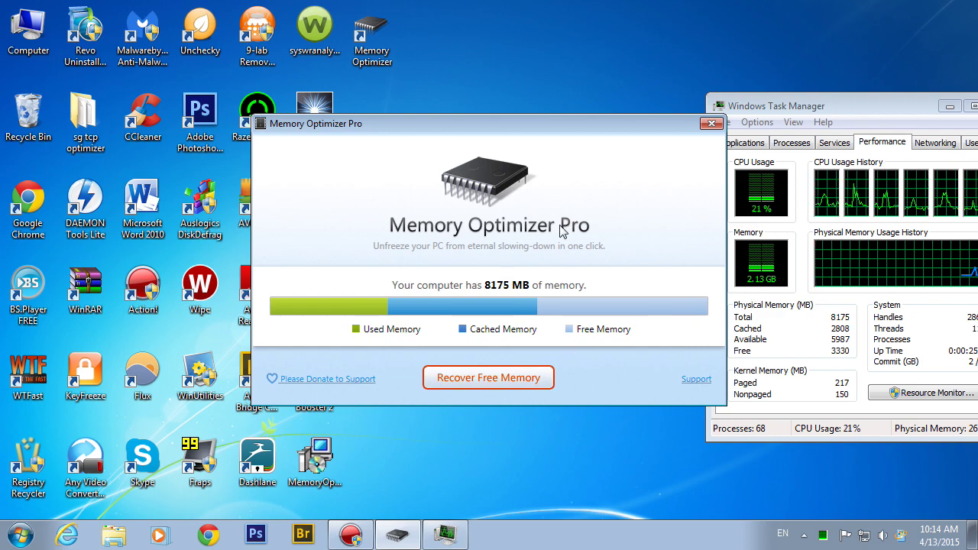
{"action": "left_click_drag", "start_coordinate": [873, 110], "coordinate": [853, 116]}
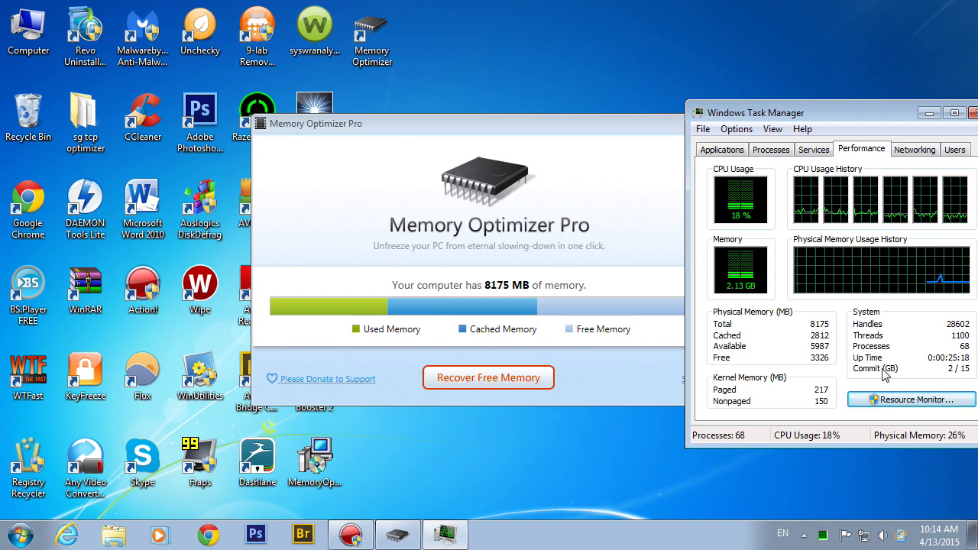
{"action": "left_click_drag", "start_coordinate": [599, 142], "coordinate": [459, 195]}
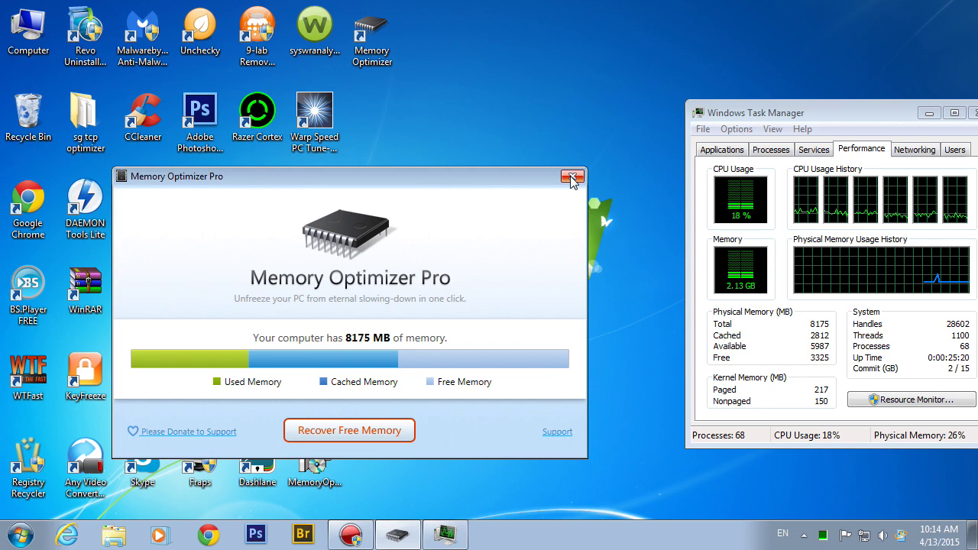
- Close Memory Optimizer Pro, then check the memory usage in Task Manager and close it too
{"action": "left_click", "coordinate": [572, 179]}
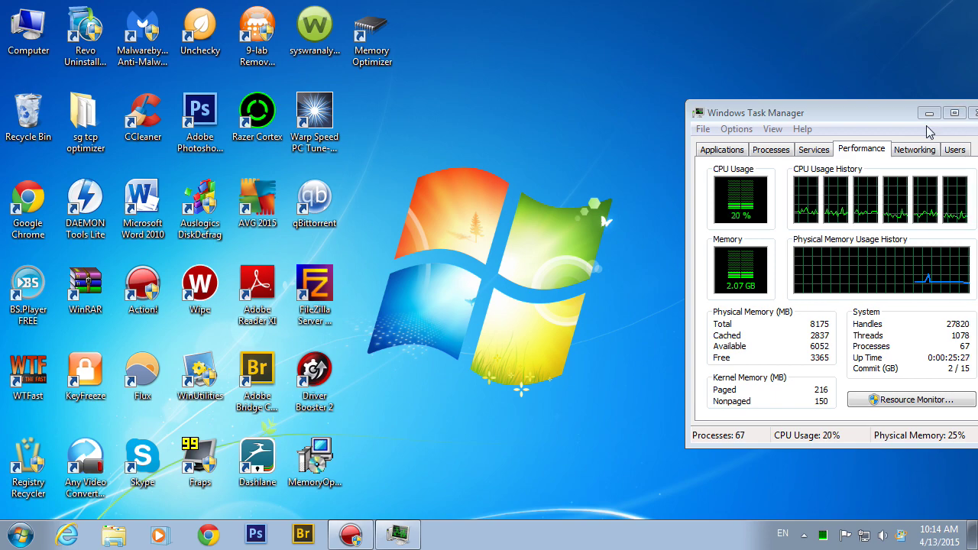
{"action": "left_click_drag", "start_coordinate": [816, 119], "coordinate": [564, 165]}
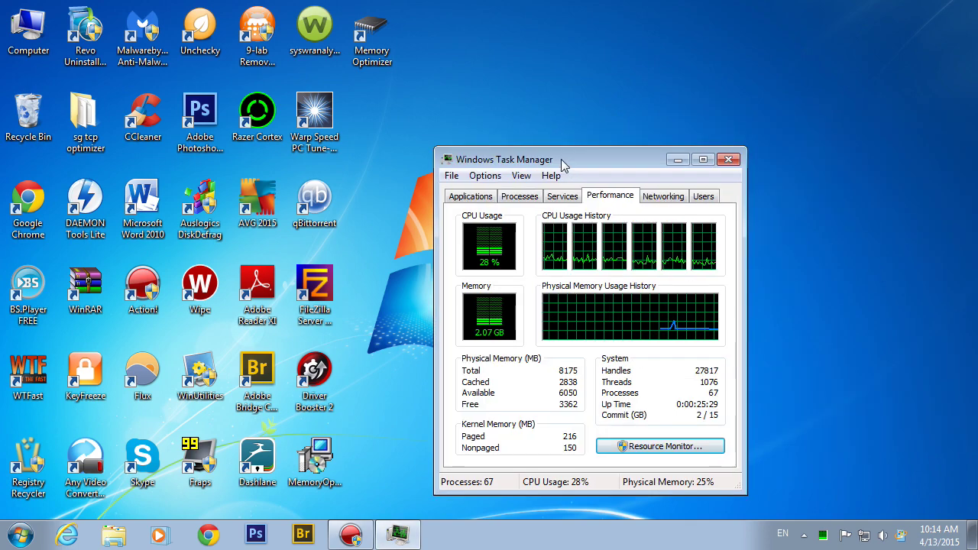
{"action": "left_click", "coordinate": [726, 161]}
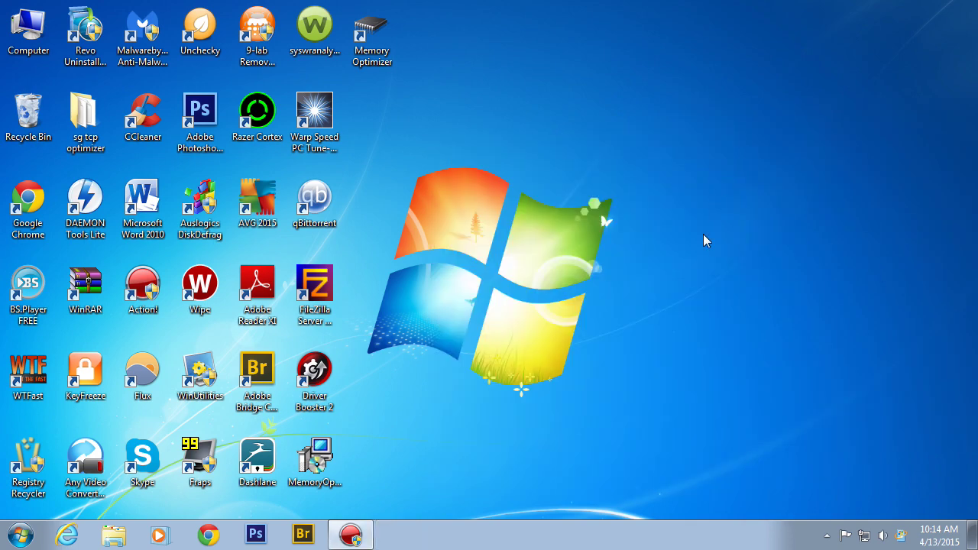